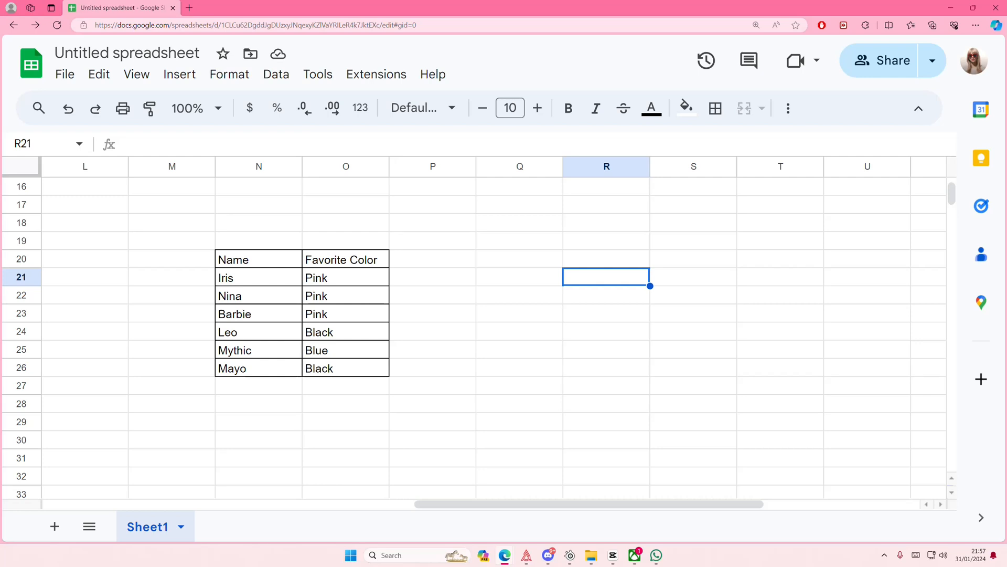
Step: Select the Name and Favorite Color data rows N21:O26
{"action": "left_click_drag", "start_coordinate": [286, 284], "coordinate": [339, 371]}
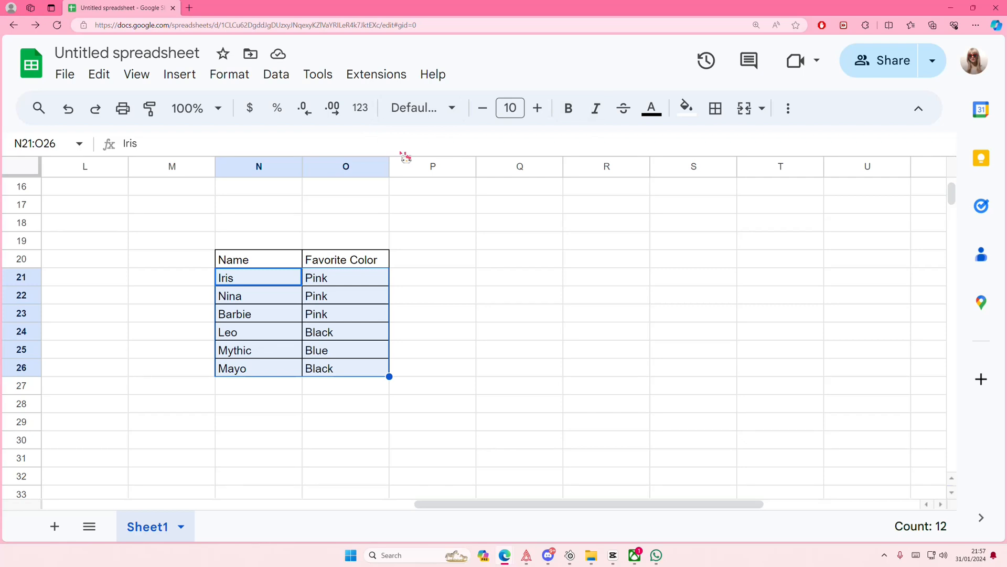
Step: Insert a chart from the selection and make it an Organizational chart
{"action": "left_click", "coordinate": [180, 74]}
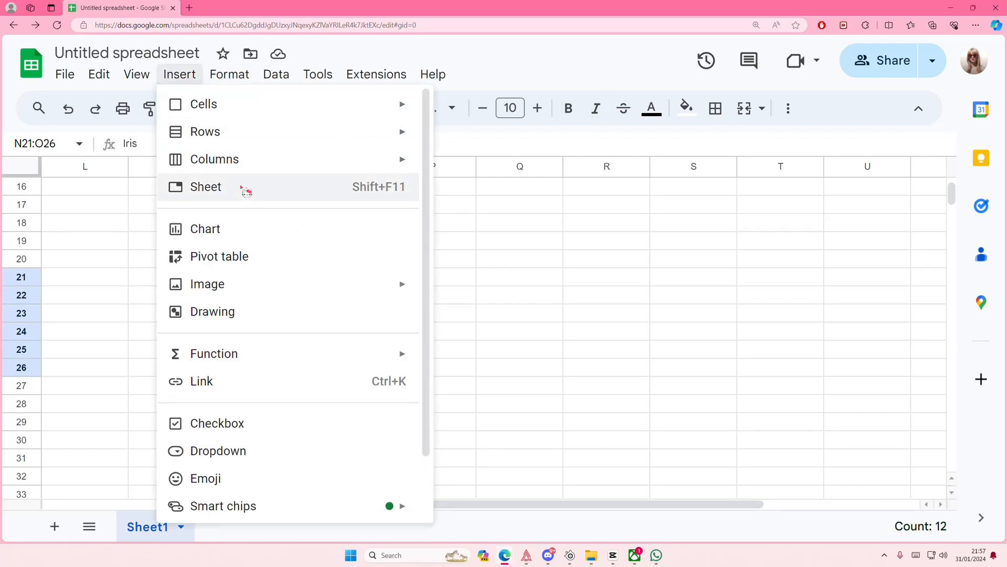
{"action": "left_click", "coordinate": [226, 228]}
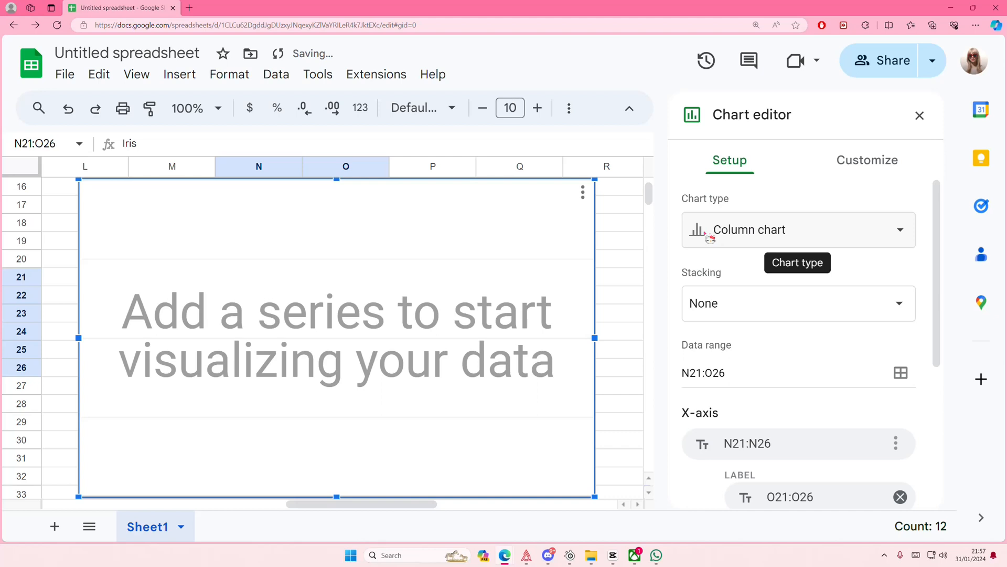
{"action": "left_click", "coordinate": [709, 237]}
{"action": "scroll", "coordinate": [741, 373], "scroll_direction": "down", "scroll_amount": 10}
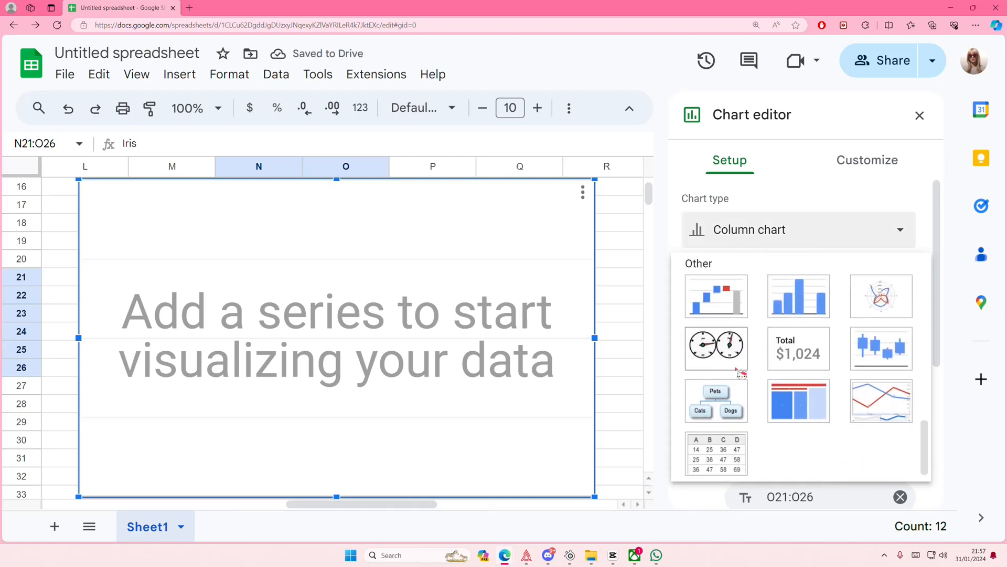
{"action": "scroll", "coordinate": [740, 373], "scroll_direction": "down", "scroll_amount": 1}
{"action": "left_click", "coordinate": [724, 386]}
{"action": "scroll", "coordinate": [728, 380], "scroll_direction": "down", "scroll_amount": 2}
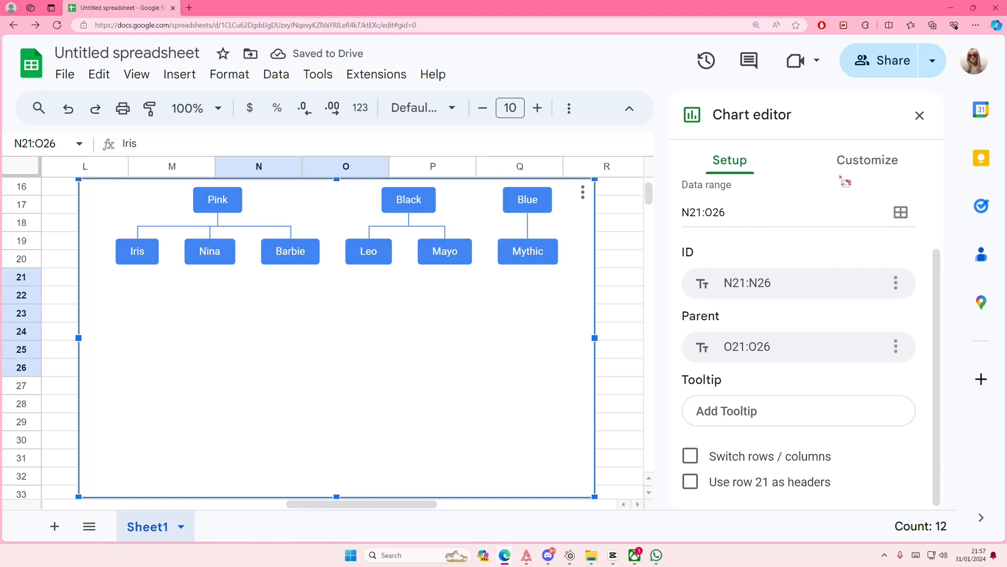
Step: In Customize > Org, keep node size Medium, set node colour black and selected-node colour peach
{"action": "left_click", "coordinate": [844, 166]}
{"action": "left_click", "coordinate": [725, 202]}
{"action": "left_click", "coordinate": [804, 273]}
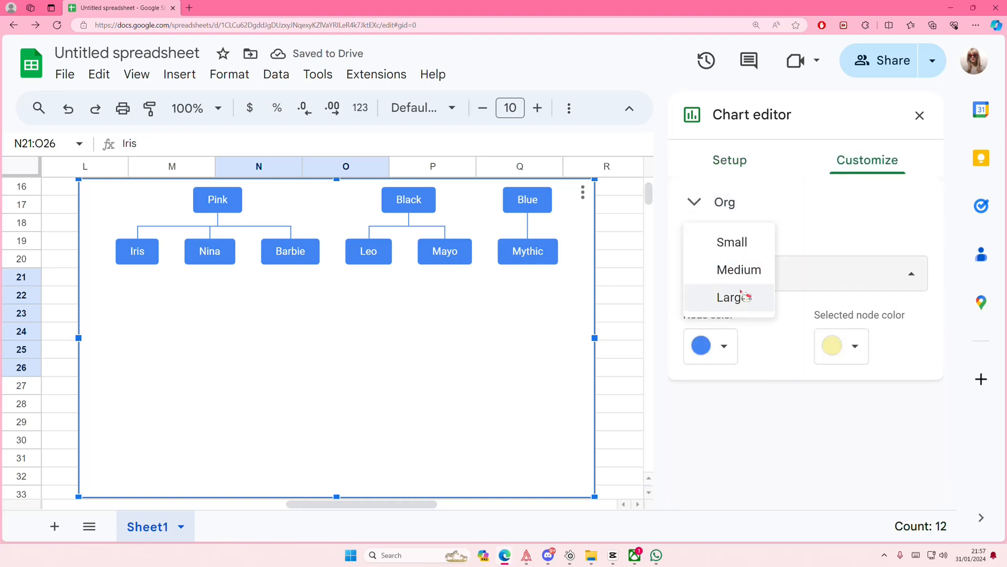
{"action": "left_click", "coordinate": [774, 341]}
{"action": "left_click", "coordinate": [723, 345]}
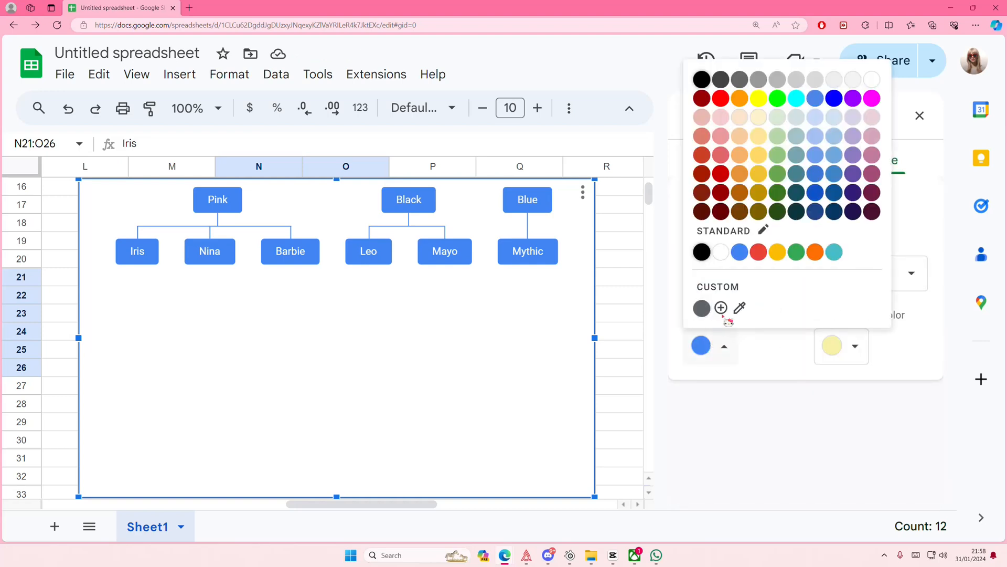
{"action": "left_click", "coordinate": [700, 307]}
{"action": "left_click", "coordinate": [854, 346]}
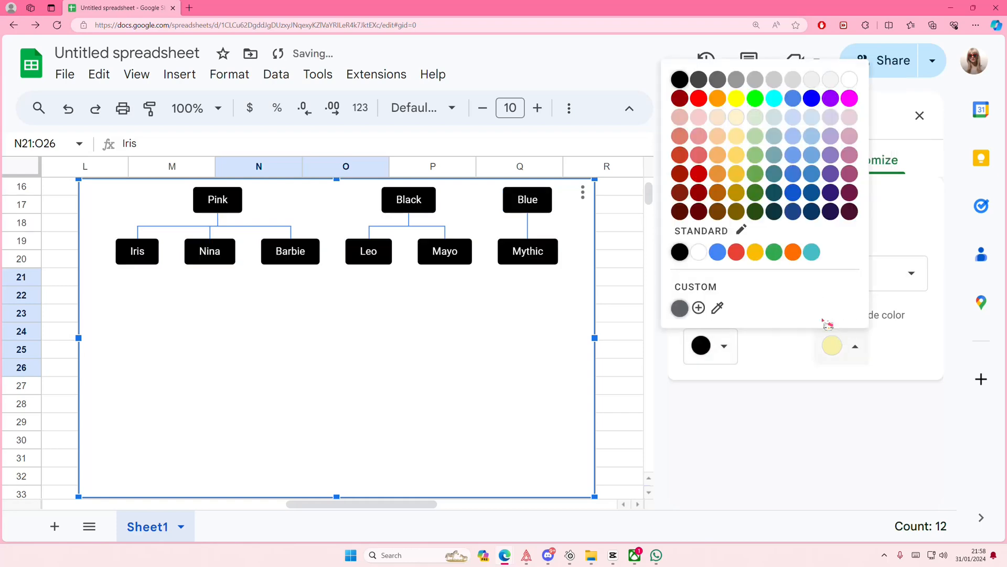
{"action": "left_click", "coordinate": [718, 136]}
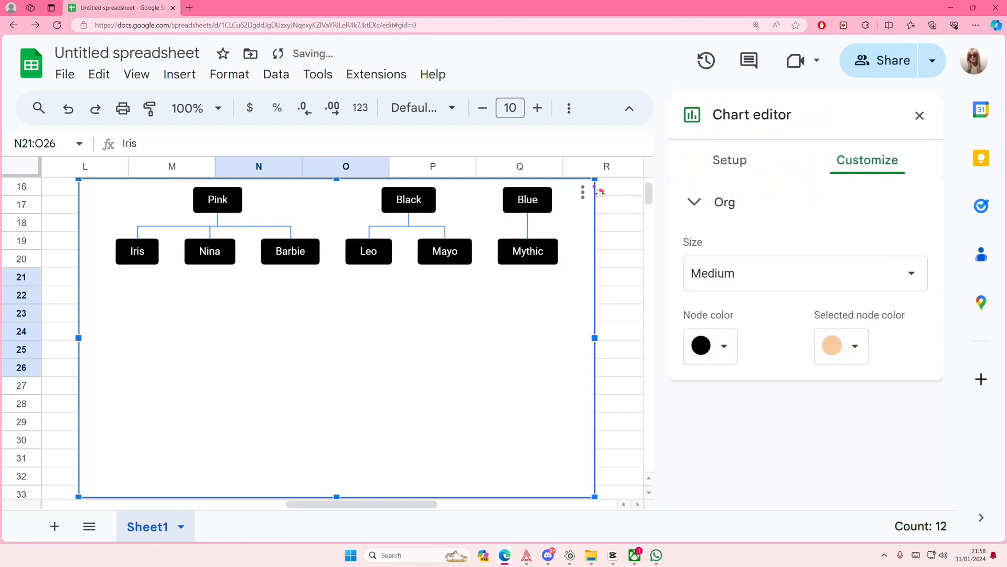
Step: Preview highlighting on several nodes, select the Blue node and set selected-node colour to blue
{"action": "left_click", "coordinate": [450, 252]}
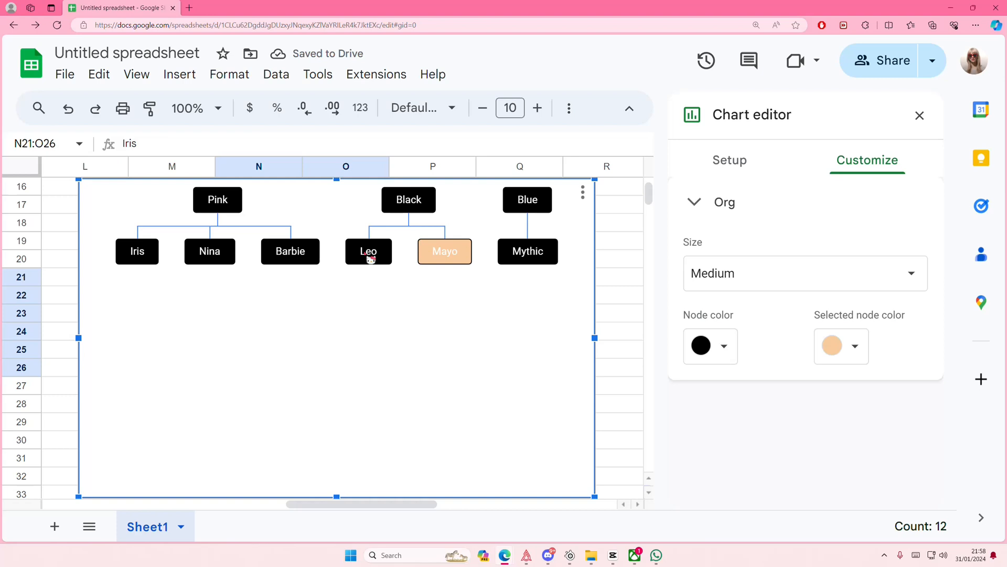
{"action": "left_click", "coordinate": [369, 250]}
{"action": "scroll", "coordinate": [369, 250], "scroll_direction": "up", "scroll_amount": 3}
{"action": "left_click", "coordinate": [457, 307]}
{"action": "left_click", "coordinate": [417, 257]}
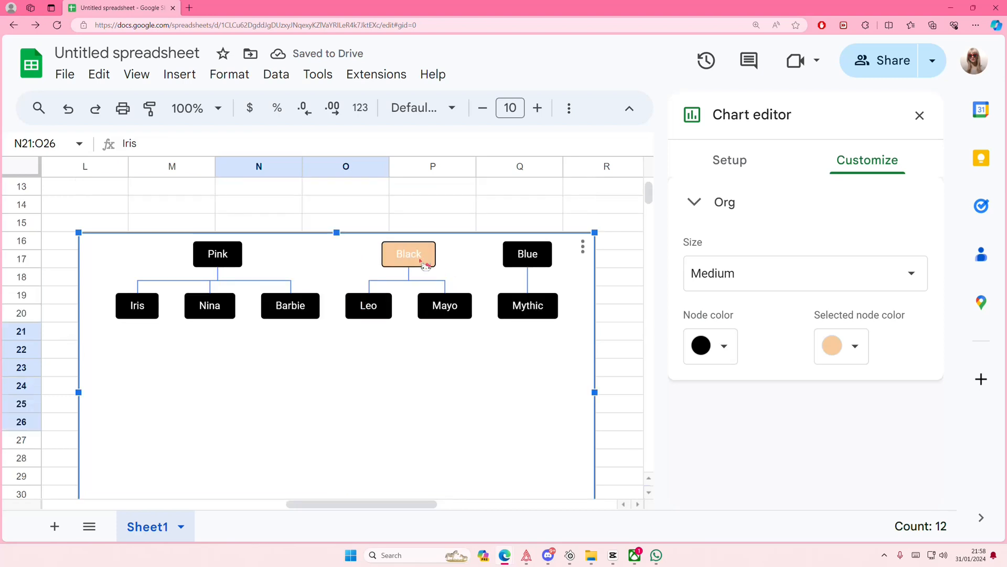
{"action": "left_click", "coordinate": [535, 308]}
{"action": "left_click", "coordinate": [453, 309]}
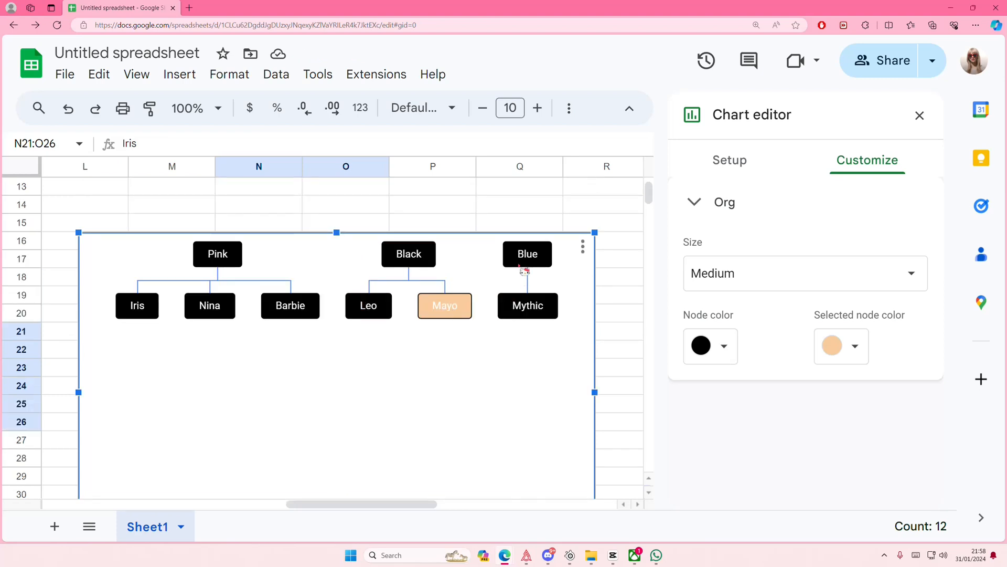
{"action": "left_click", "coordinate": [527, 254]}
{"action": "left_click", "coordinate": [854, 346]}
{"action": "left_click", "coordinate": [736, 252]}
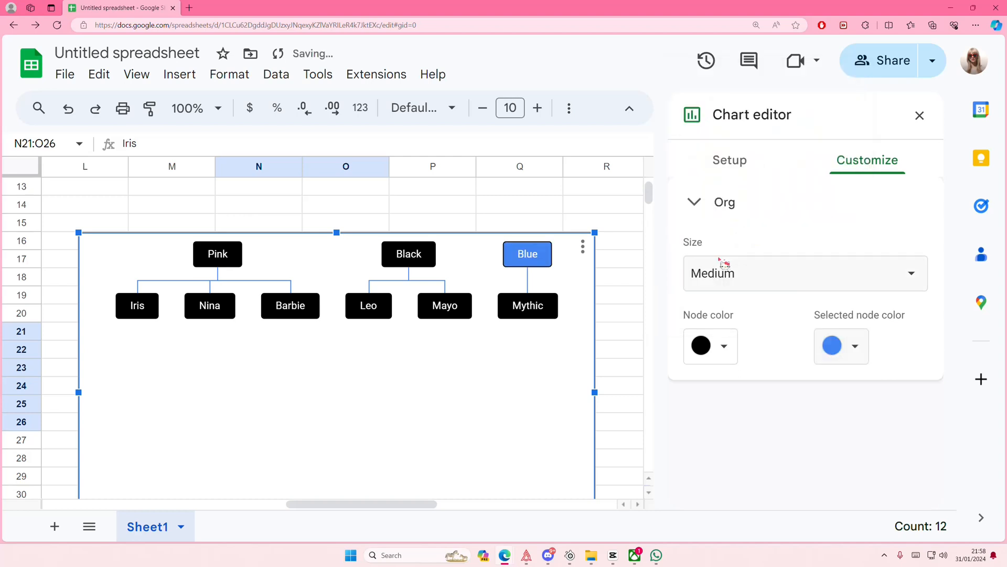
Step: Open and close the chart's options menu without choosing anything
{"action": "left_click", "coordinate": [583, 248]}
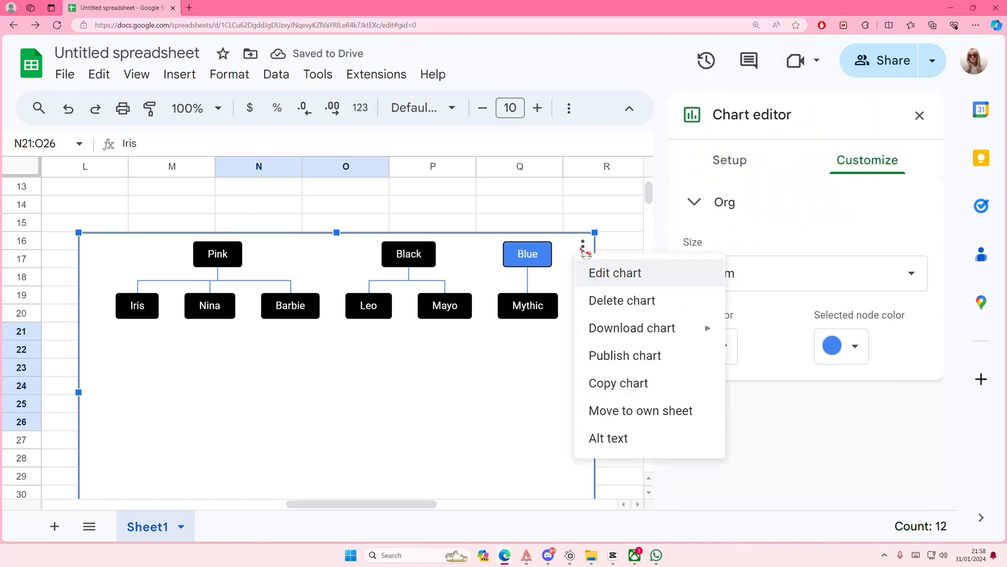
{"action": "left_click", "coordinate": [582, 247]}
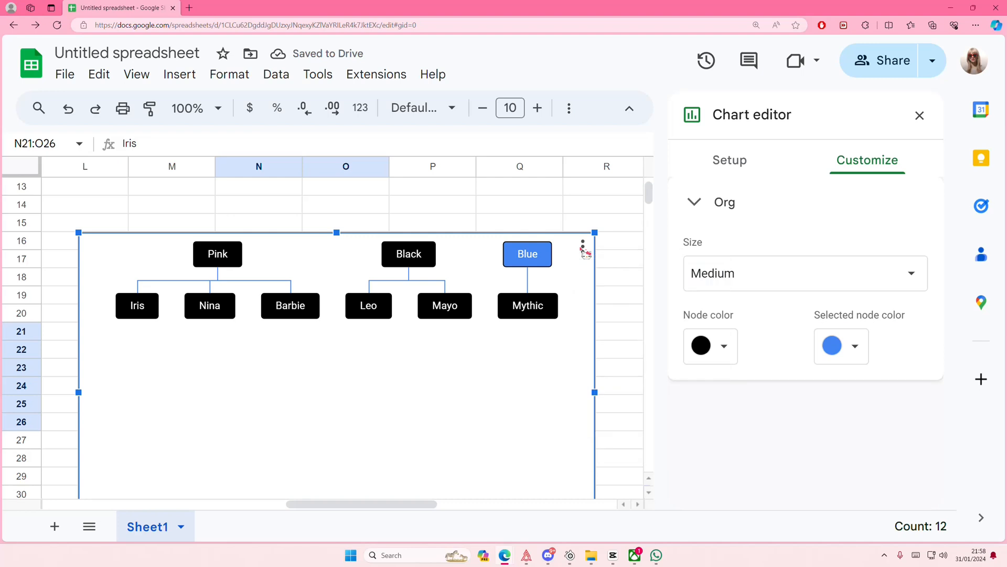
{"action": "scroll", "coordinate": [419, 360], "scroll_direction": "down", "scroll_amount": 2}
{"action": "left_click_drag", "start_coordinate": [334, 443], "coordinate": [335, 236]}
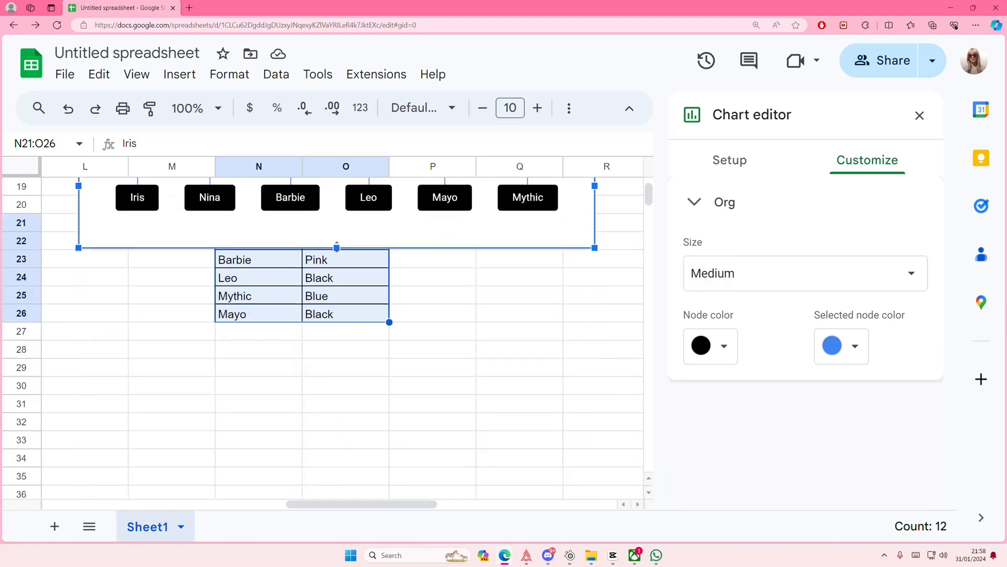
{"action": "scroll", "coordinate": [425, 386], "scroll_direction": "up", "scroll_amount": 3}
{"action": "left_click_drag", "start_coordinate": [440, 370], "coordinate": [452, 441]}
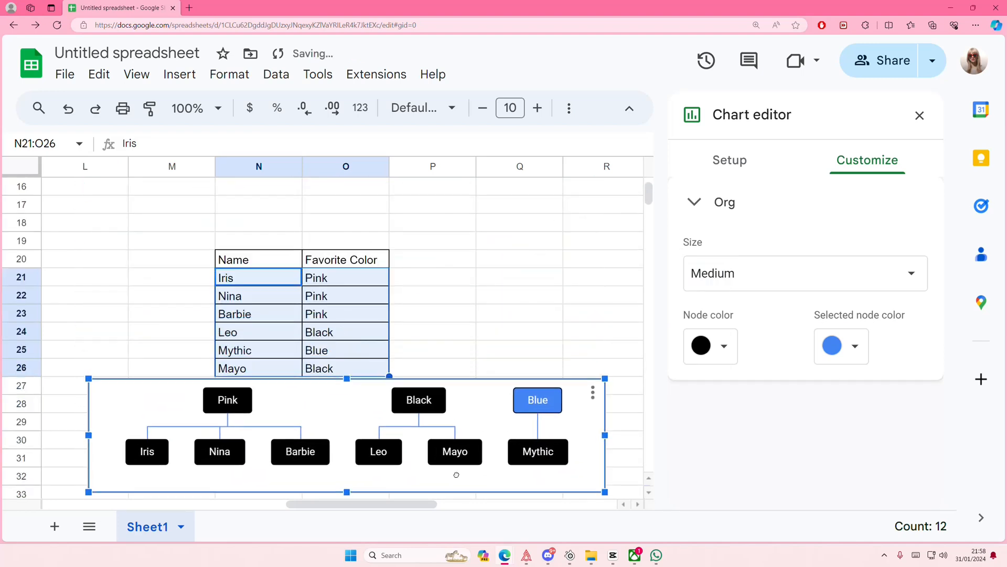
{"action": "scroll", "coordinate": [464, 449], "scroll_direction": "down", "scroll_amount": 3}
Step: Reopen the chart editor and select the Blue node after trying the Black and Pink nodes
{"action": "left_click", "coordinate": [432, 439]}
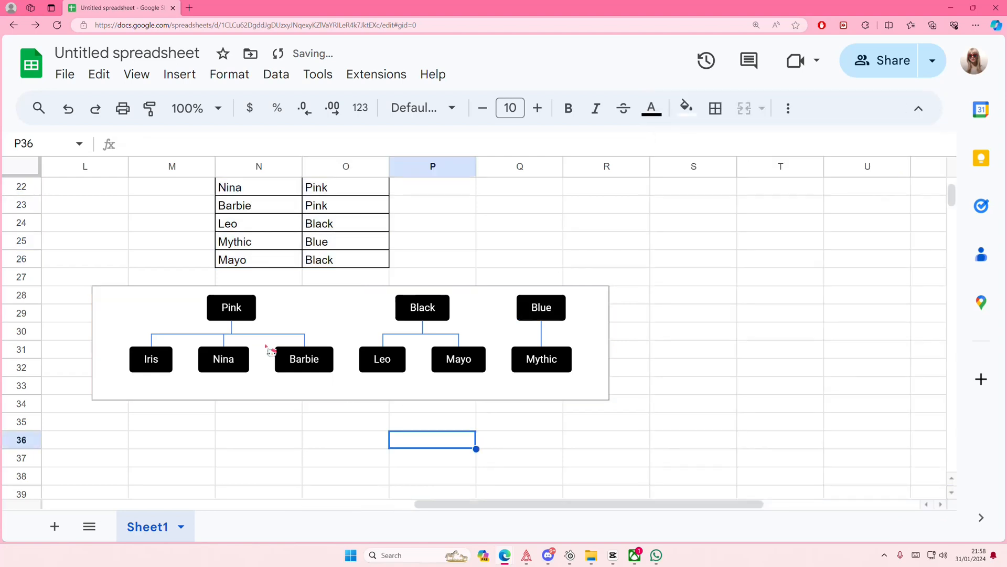
{"action": "left_click", "coordinate": [425, 319]}
{"action": "double_click", "coordinate": [549, 314]}
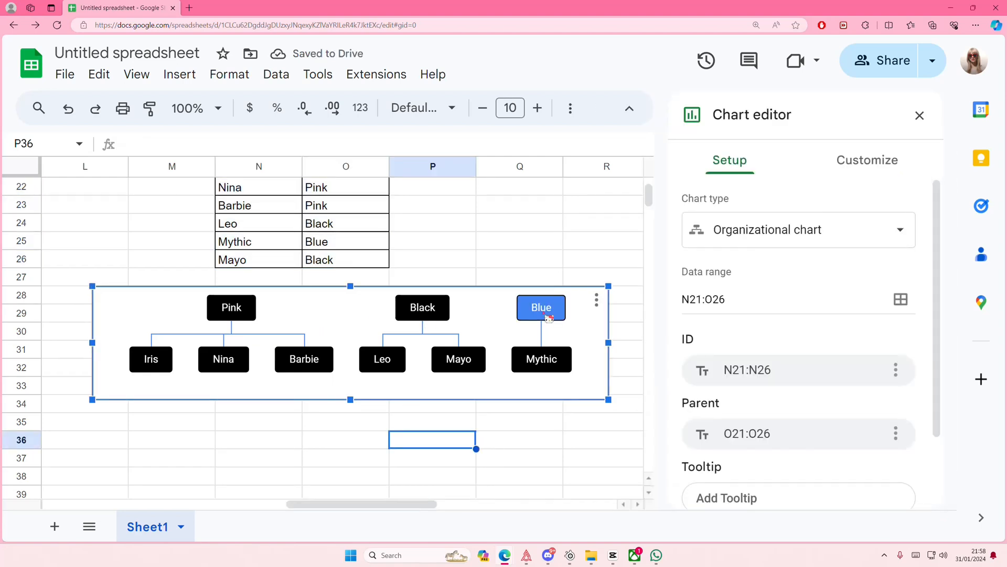
{"action": "left_click", "coordinate": [423, 315]}
{"action": "left_click", "coordinate": [244, 309]}
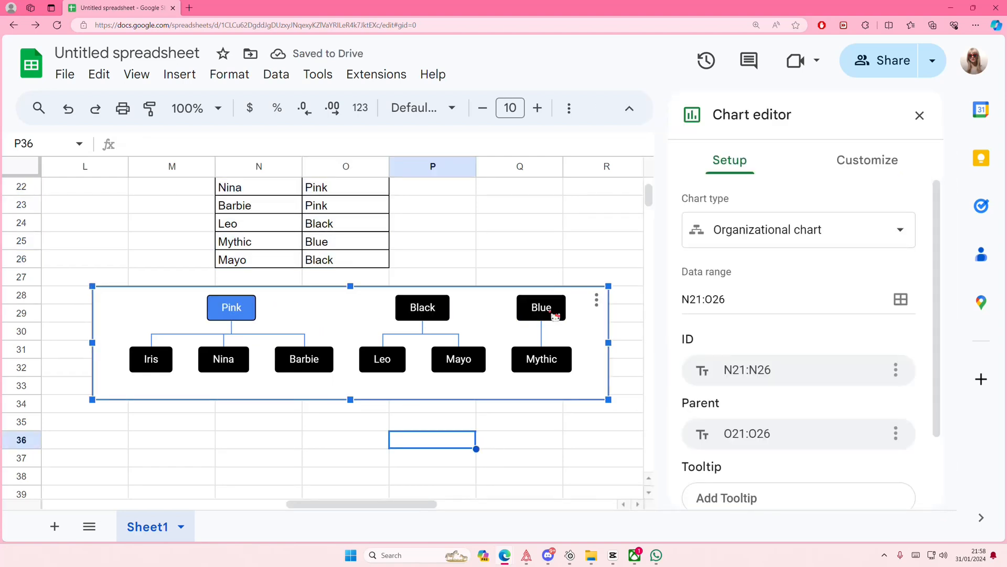
{"action": "left_click", "coordinate": [555, 315]}
{"action": "left_click", "coordinate": [596, 300]}
{"action": "left_click", "coordinate": [613, 320]}
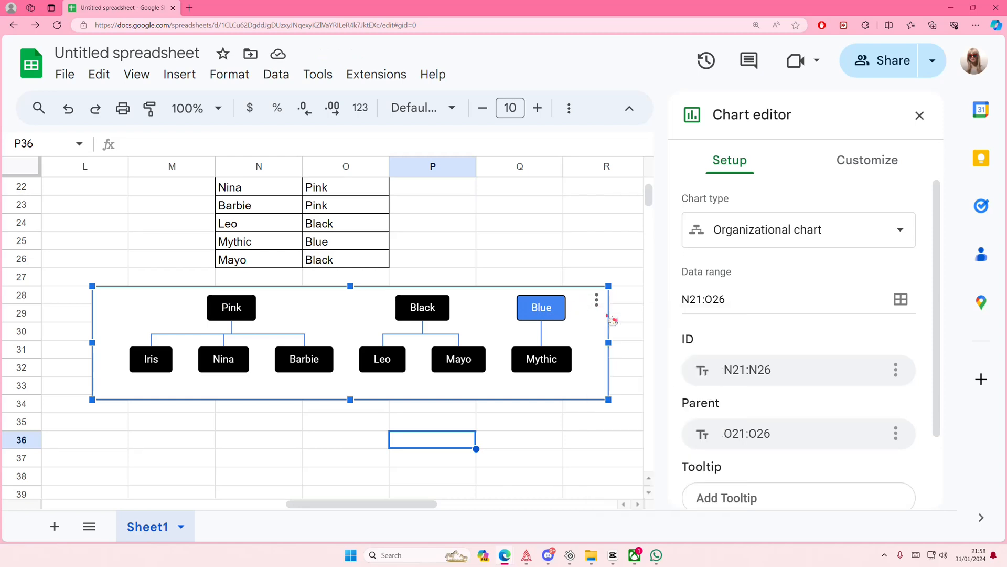
Step: In Customize > Org, keep node size Medium, set node colour light pink and selected-node colour light blue
{"action": "left_click", "coordinate": [866, 160]}
{"action": "left_click", "coordinate": [712, 203]}
{"action": "left_click", "coordinate": [740, 274]}
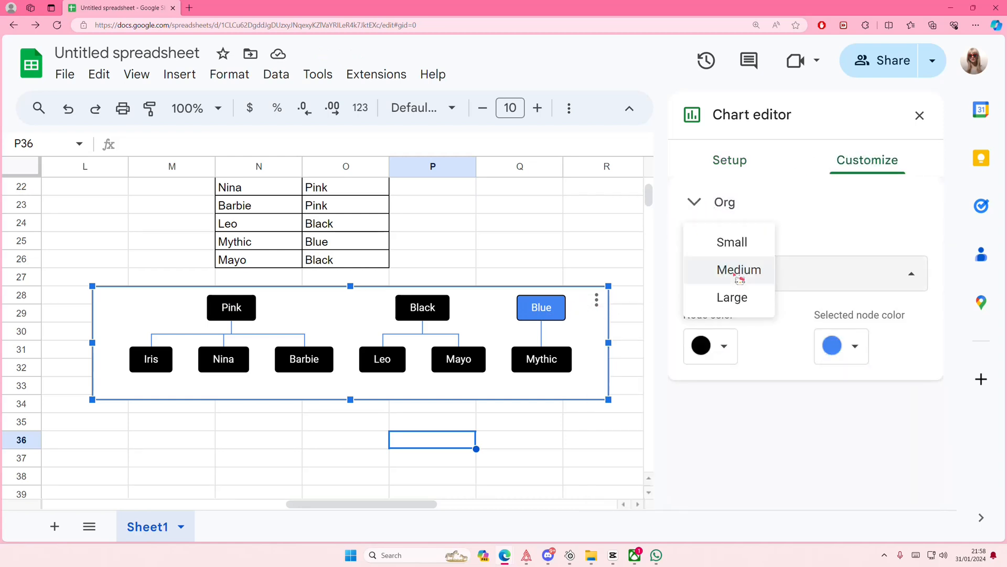
{"action": "left_click", "coordinate": [724, 346]}
{"action": "left_click", "coordinate": [872, 128]}
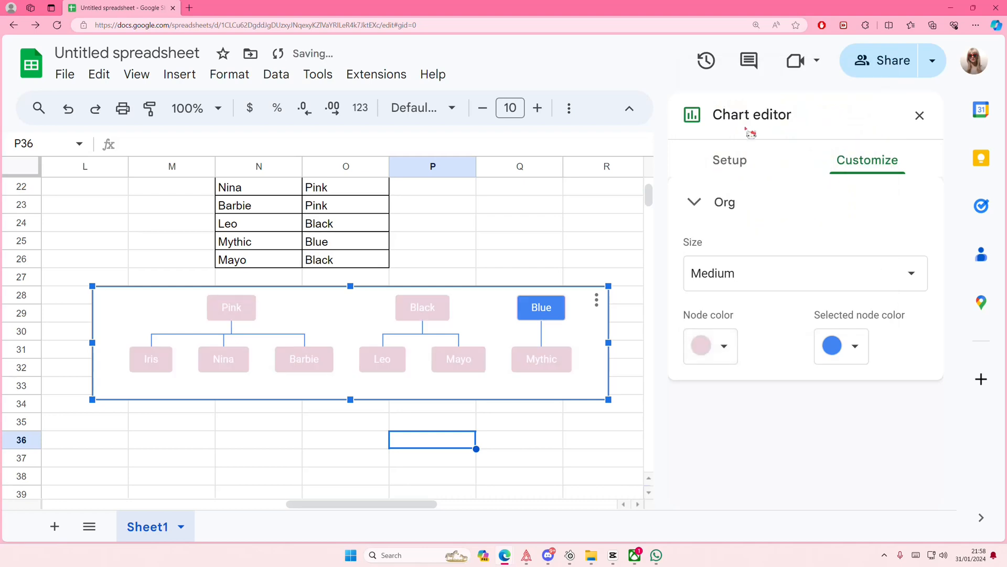
{"action": "left_click", "coordinate": [724, 347]}
{"action": "left_click", "coordinate": [721, 126]}
{"action": "left_click", "coordinate": [855, 347]}
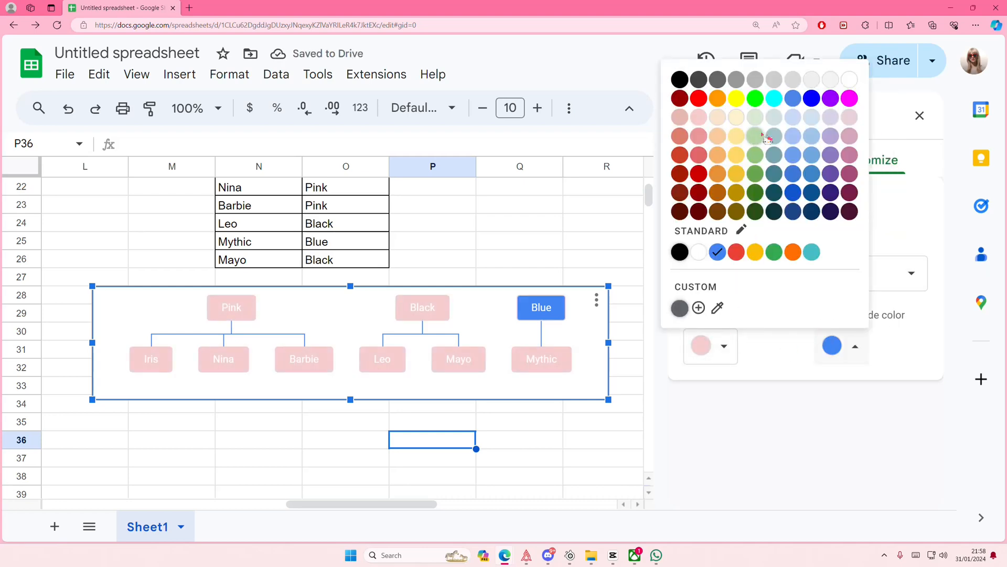
{"action": "left_click", "coordinate": [795, 118]}
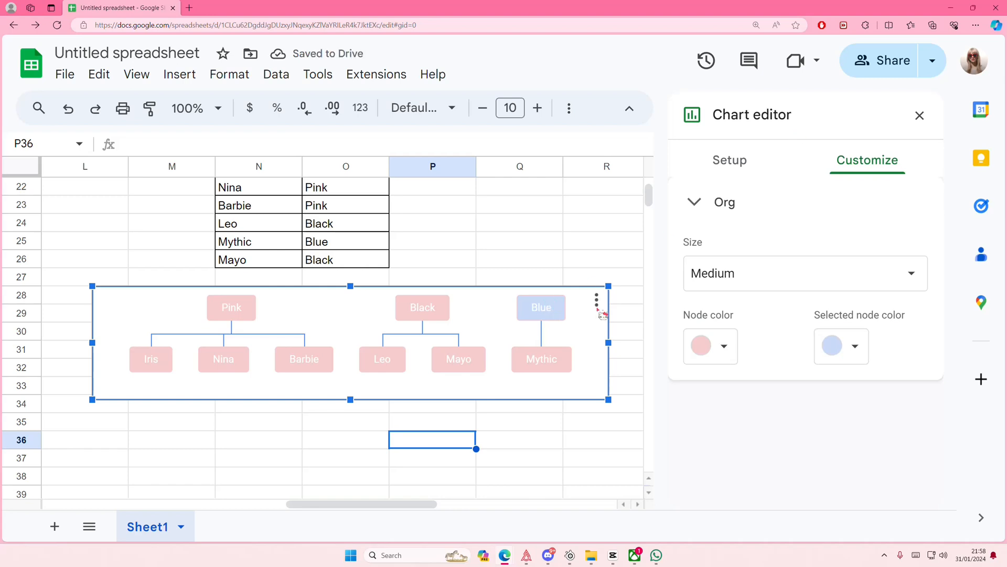
{"action": "scroll", "coordinate": [601, 314], "scroll_direction": "up", "scroll_amount": 1}
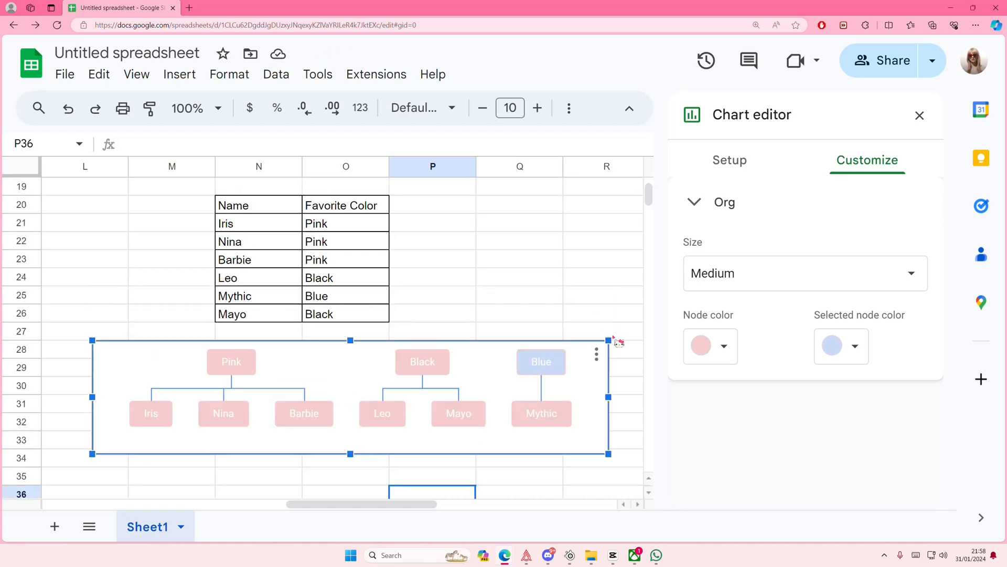